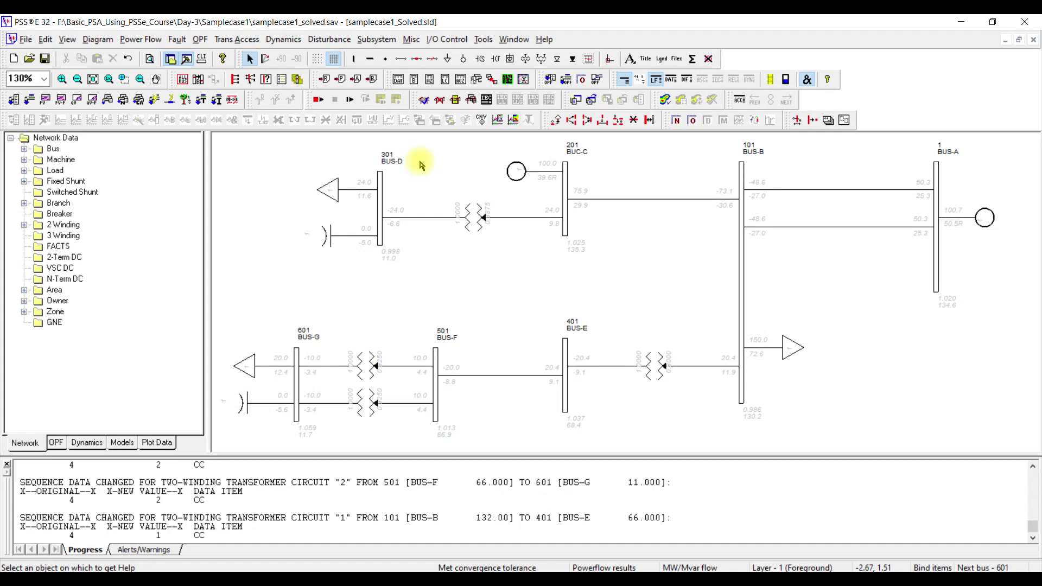
- Change the program settings to report short circuit output in Physical units with Polar short circuit coordinates
left_click(411, 40)
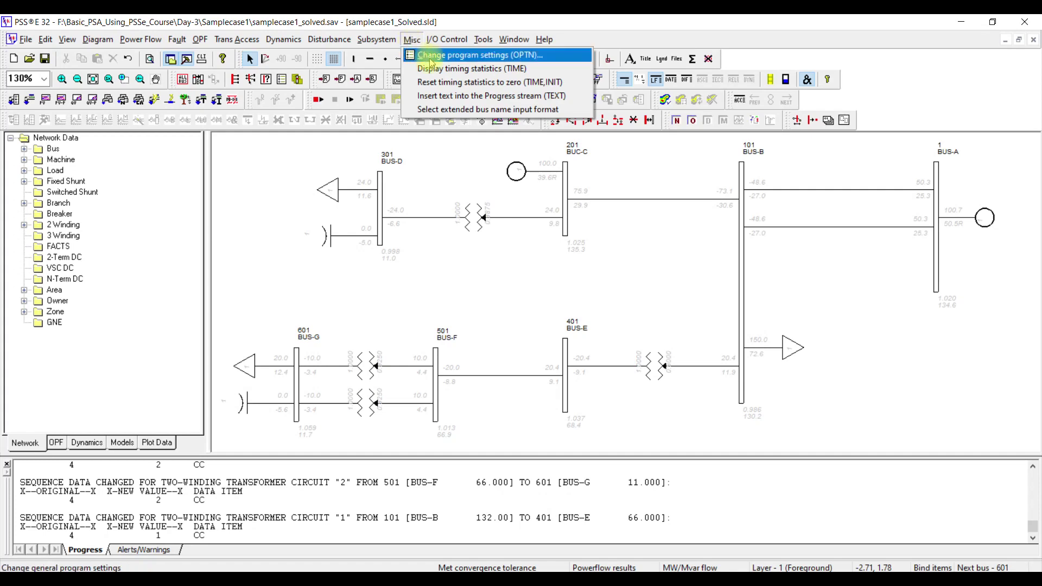
left_click(430, 59)
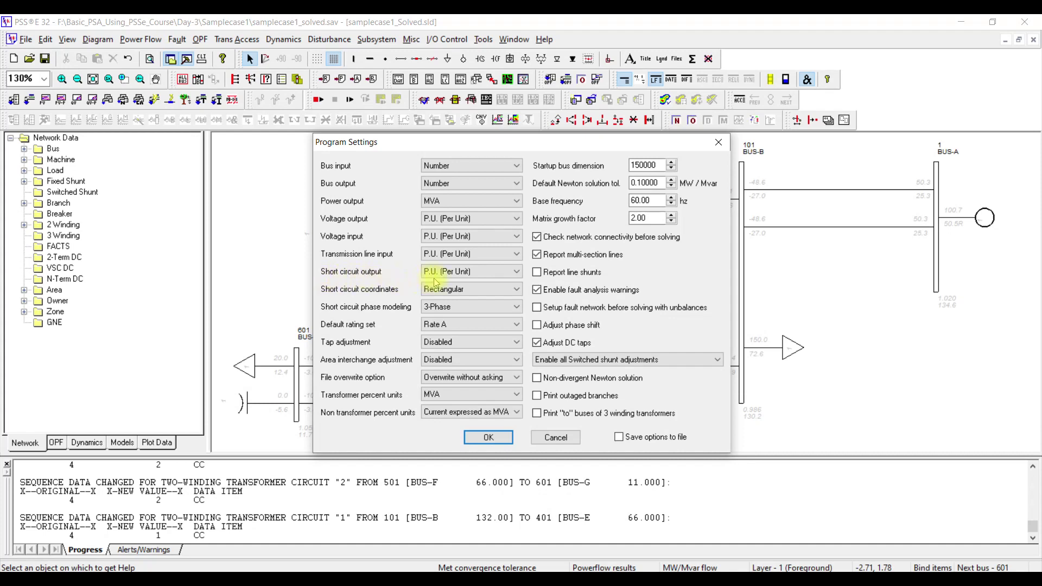
left_click(501, 276)
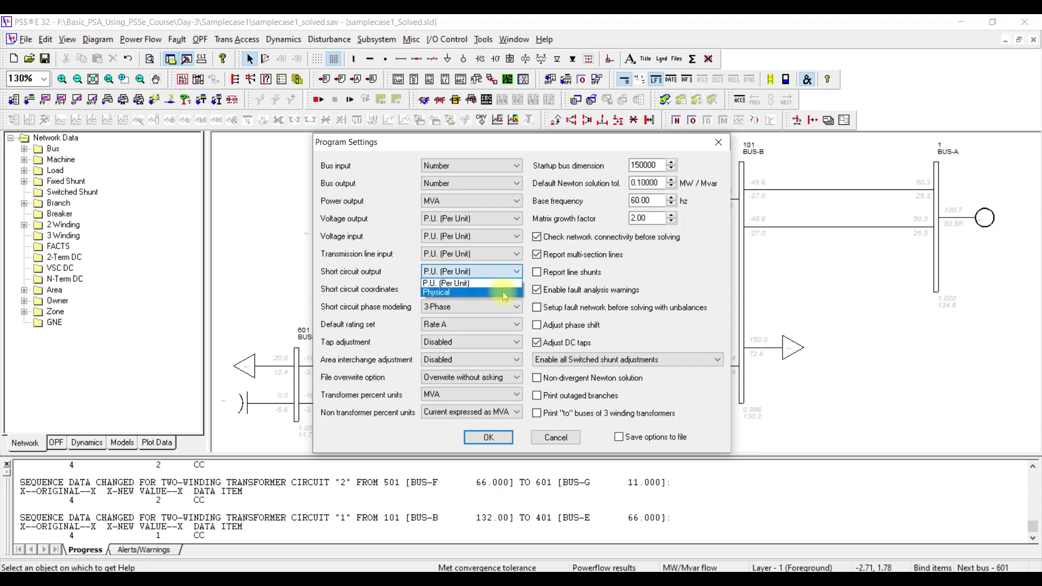
left_click(495, 292)
left_click(496, 291)
left_click(399, 275)
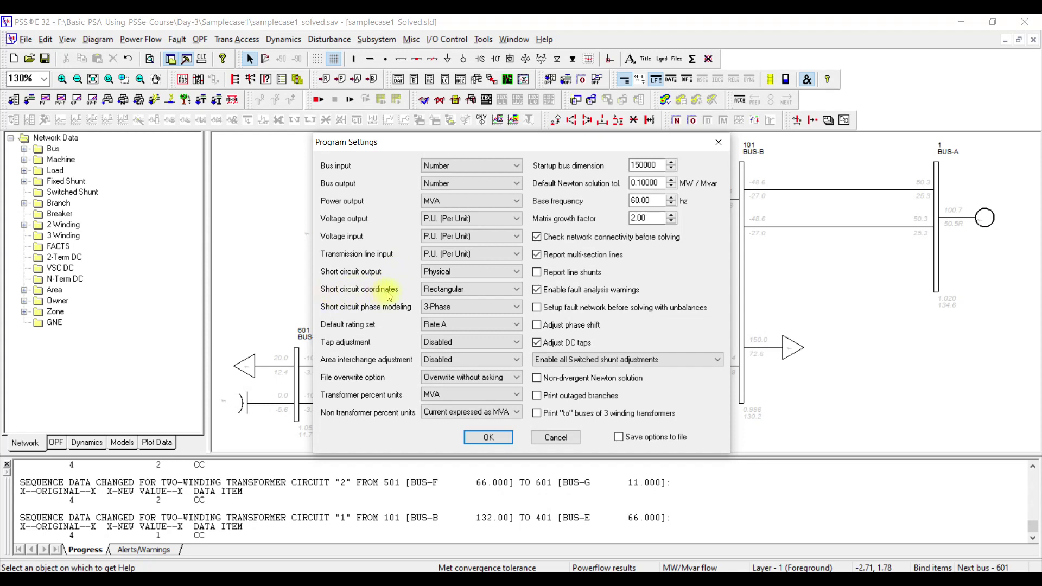
left_click(513, 289)
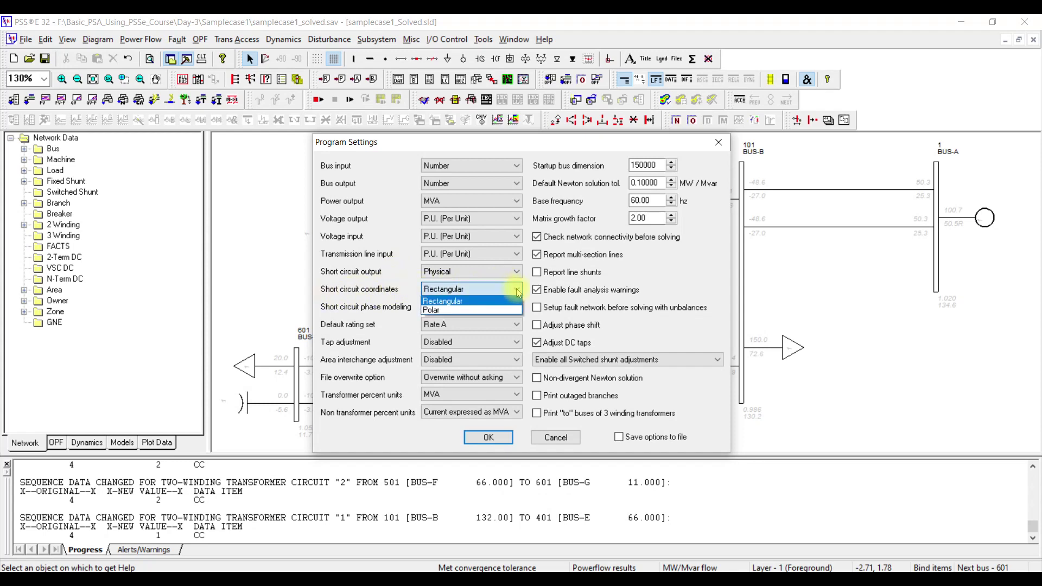
left_click(513, 311)
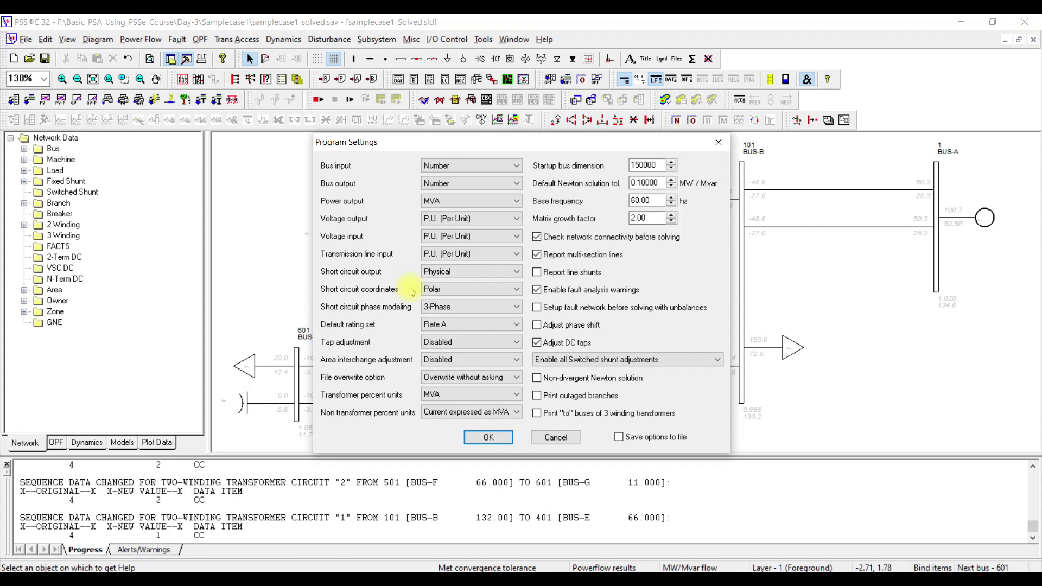
left_click(488, 438)
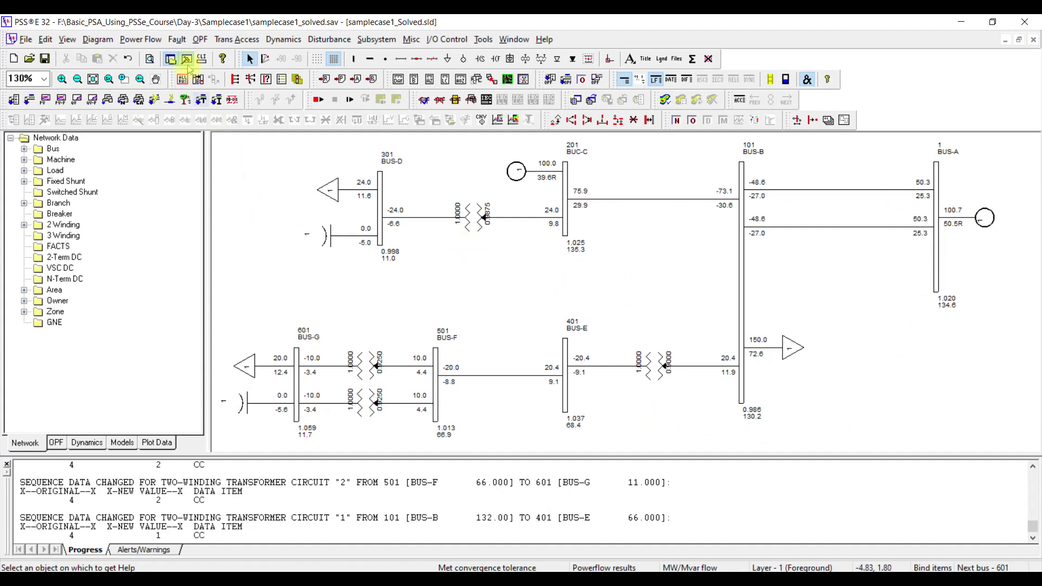
- Open the IEC 60909 fault calculation and set its output option to Fault current summary table with Network bus as fault location
left_click(178, 40)
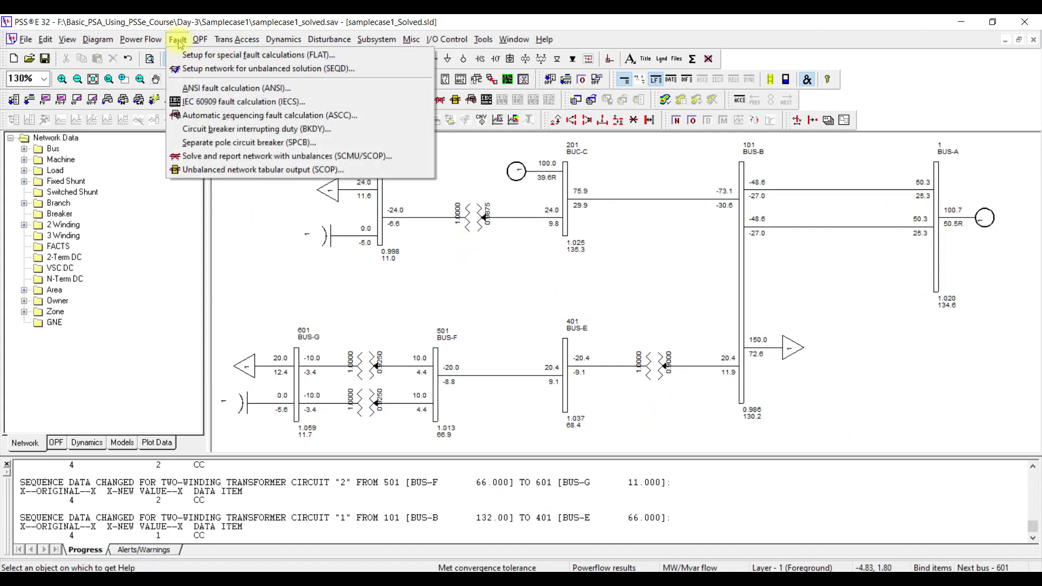
left_click(197, 103)
left_click_drag(429, 60, 322, 45)
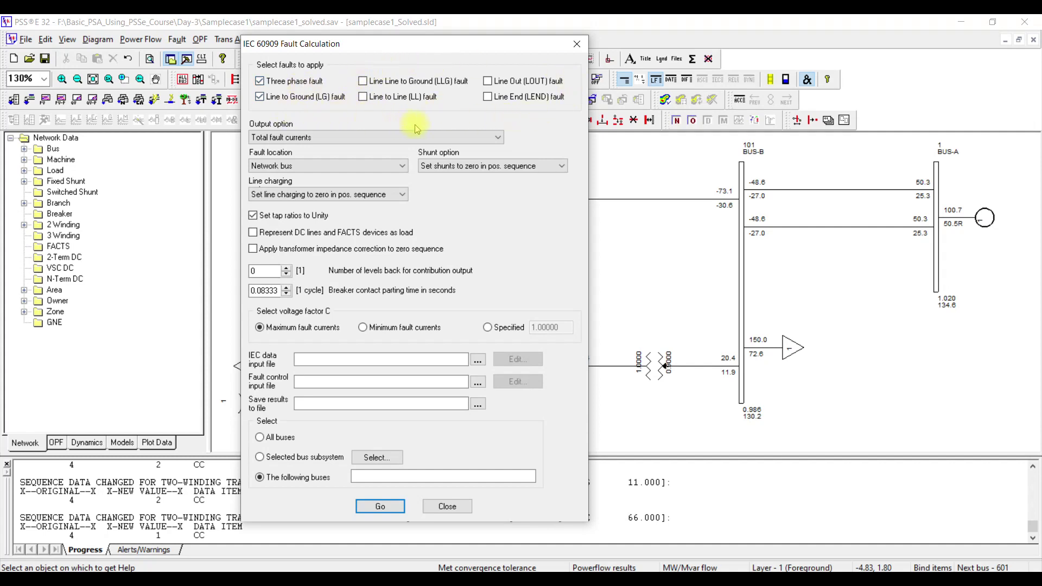
left_click(497, 138)
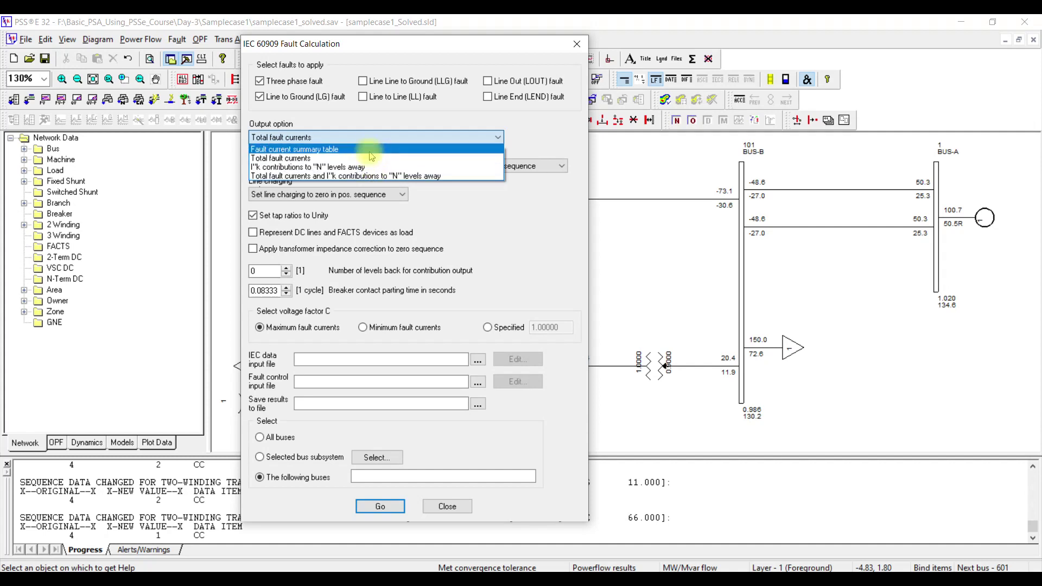
left_click(372, 156)
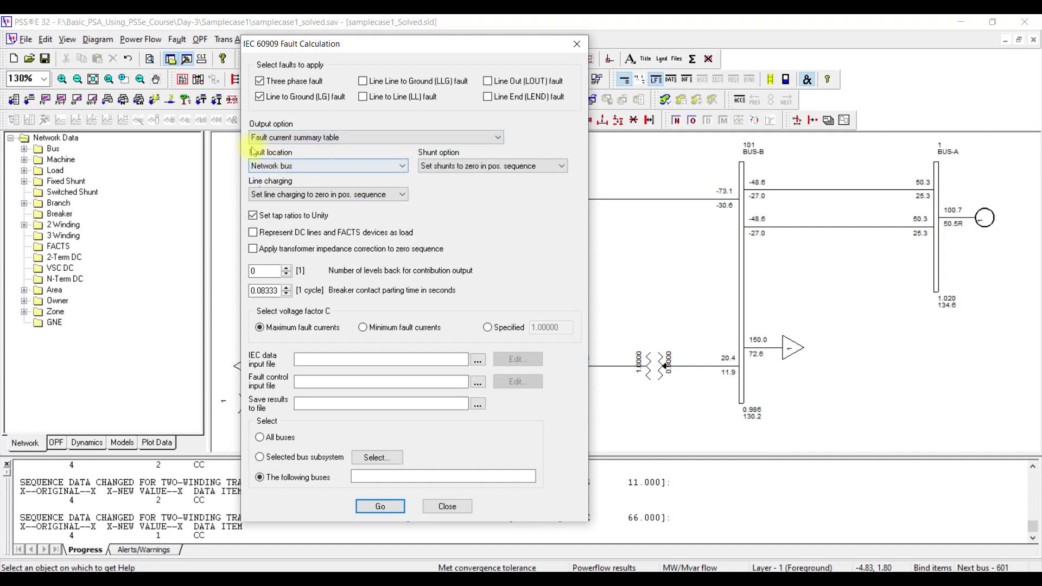
left_click(402, 166)
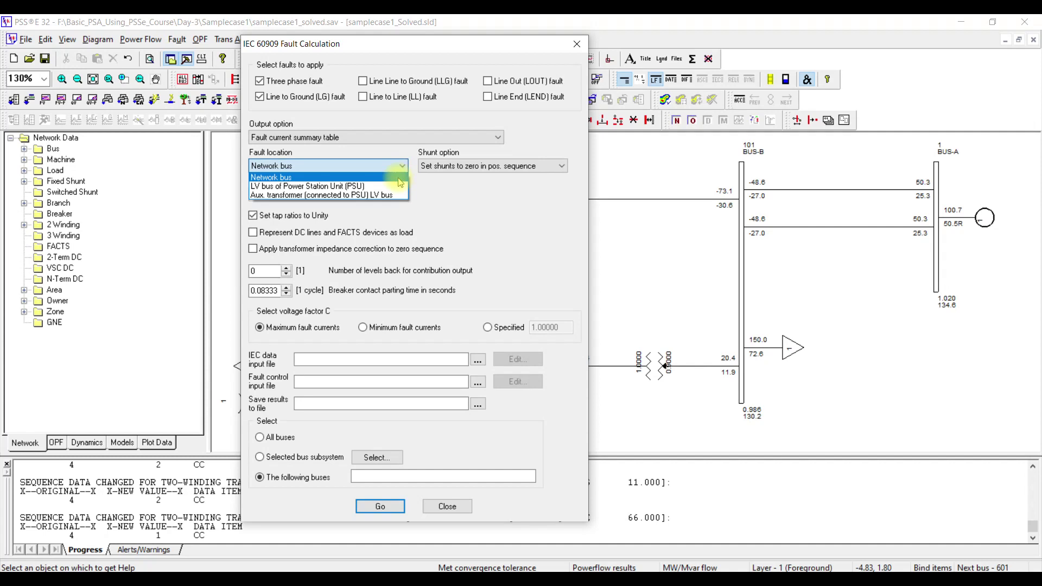
left_click(395, 177)
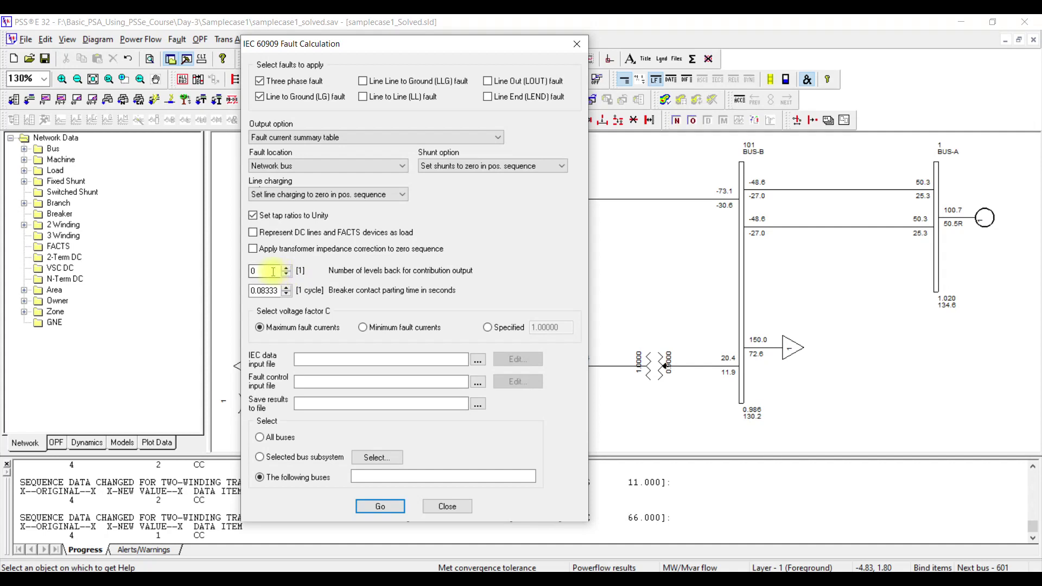
left_click(499, 139)
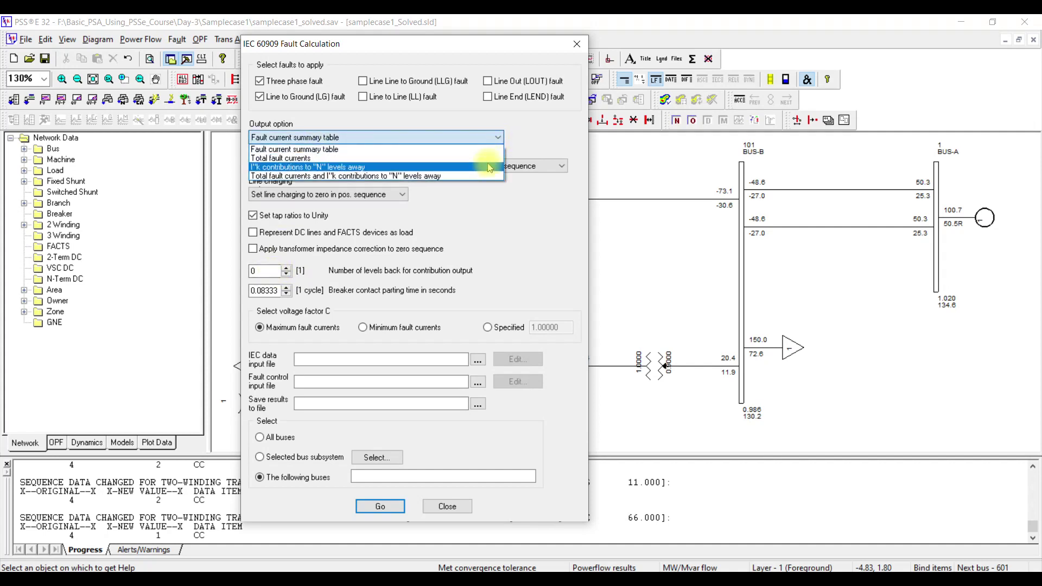
left_click(497, 137)
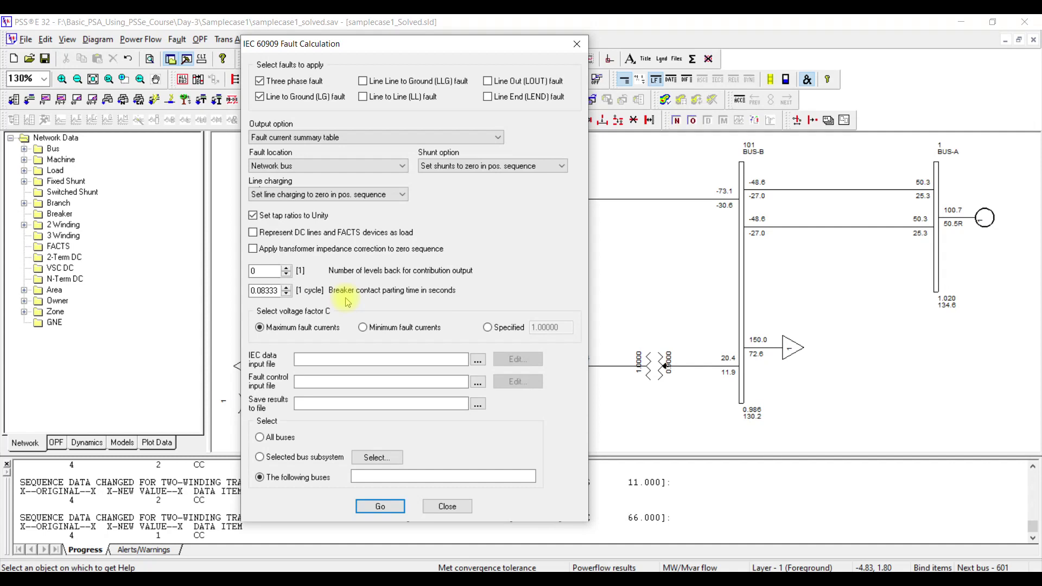
- Set the breaker contact parting time to 0.05 seconds for the IEC 60909 fault calculation
left_click(287, 294)
left_click(287, 294)
left_click(286, 294)
left_click(287, 294)
left_click(288, 288)
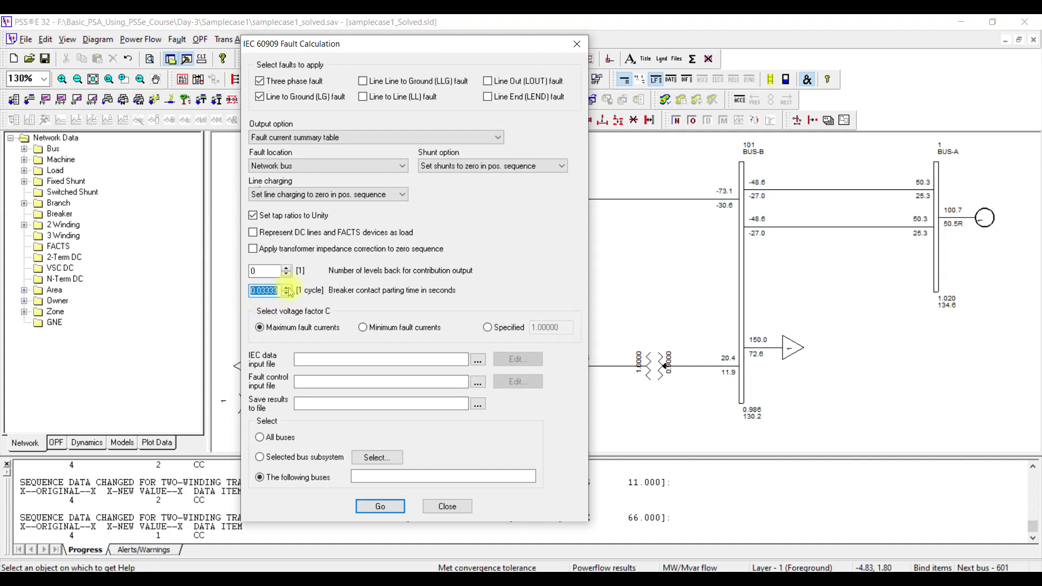
left_click(286, 289)
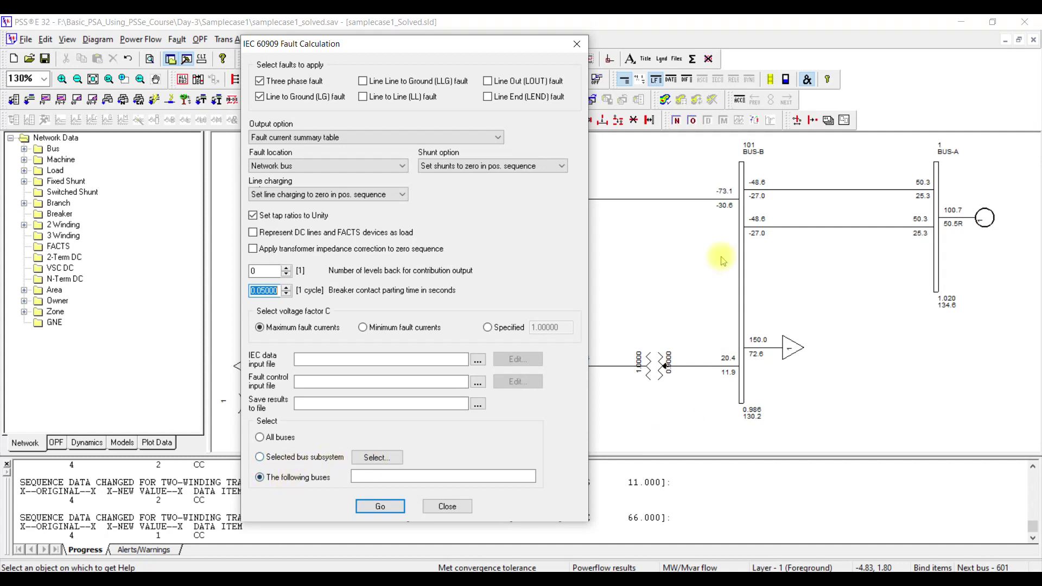
- Run the IEC 60909 fault calculation for bus 101 and close its dialog
left_click_drag(500, 44, 336, 34)
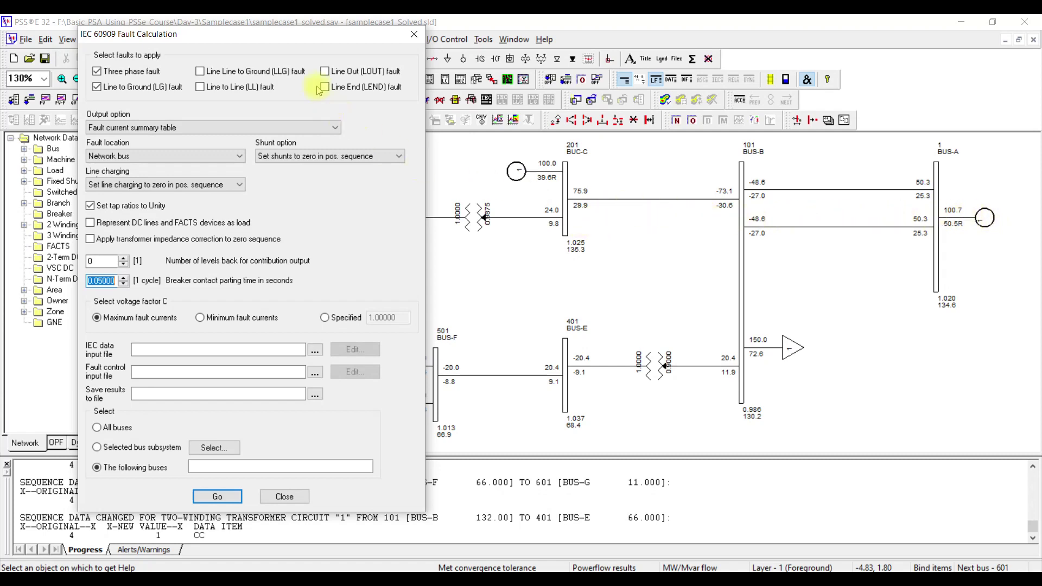
left_click_drag(302, 39, 555, 40)
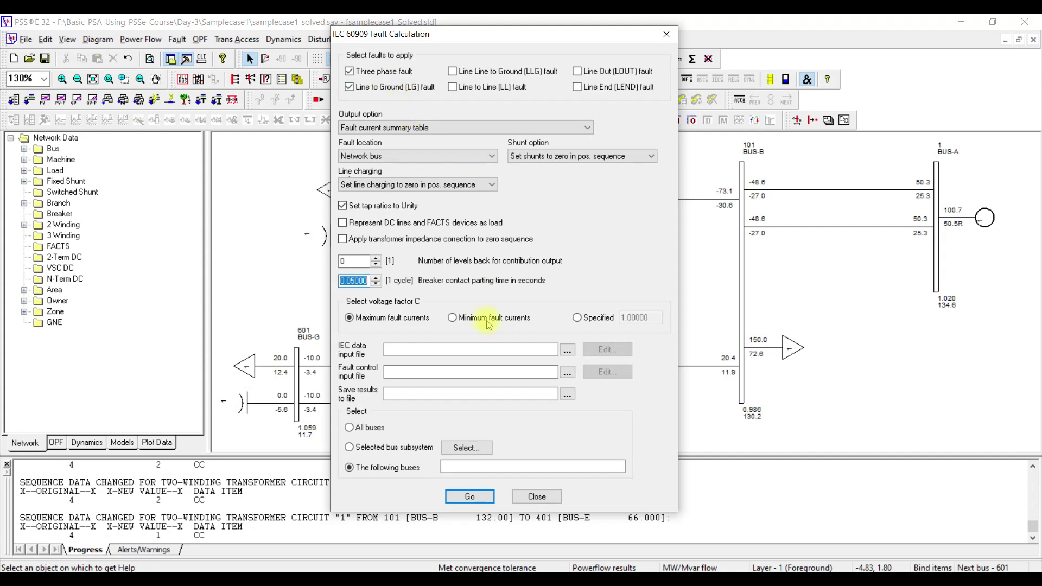
left_click(502, 465)
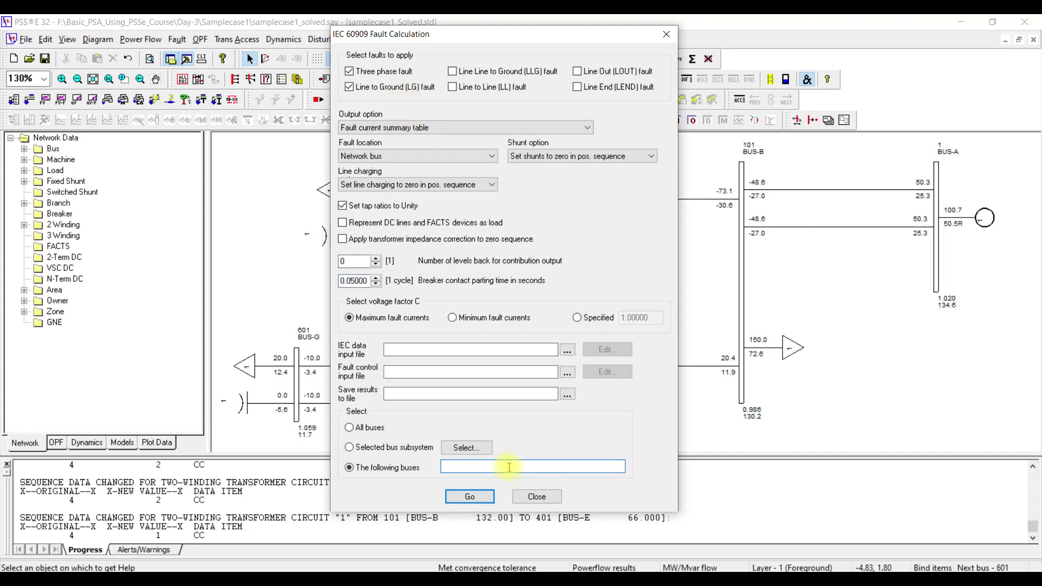
type("101")
left_click(472, 498)
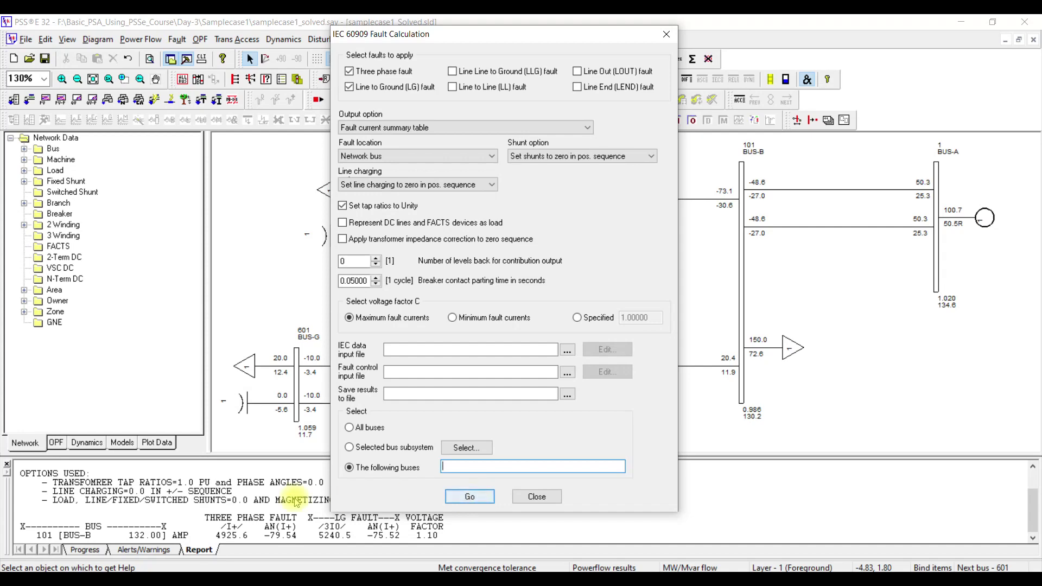
left_click(542, 503)
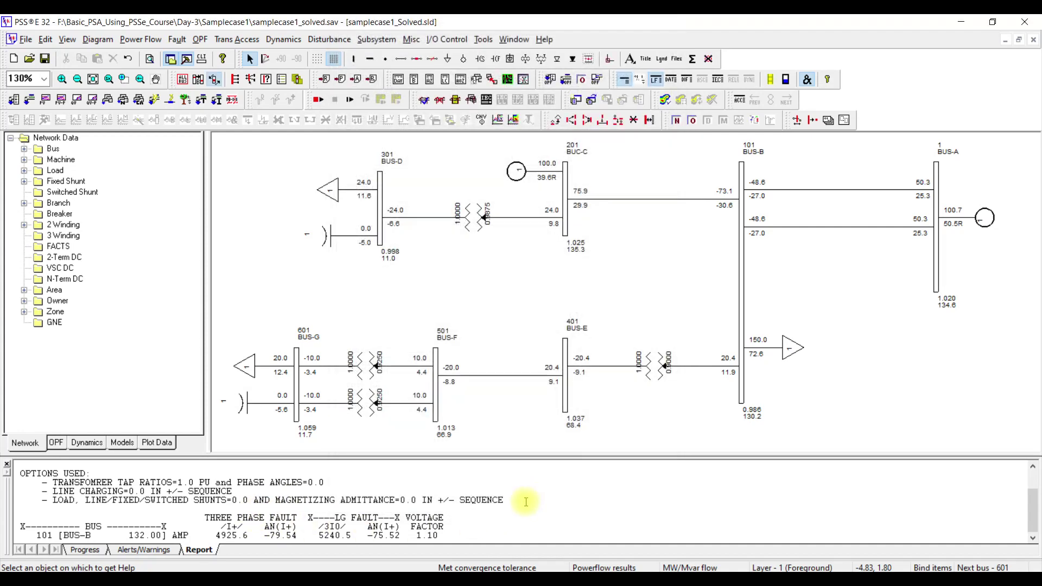
- Examine the short circuit report's title, case description, options used, bus 101 fault currents and voltage factor
scroll(526, 502, "up", 2)
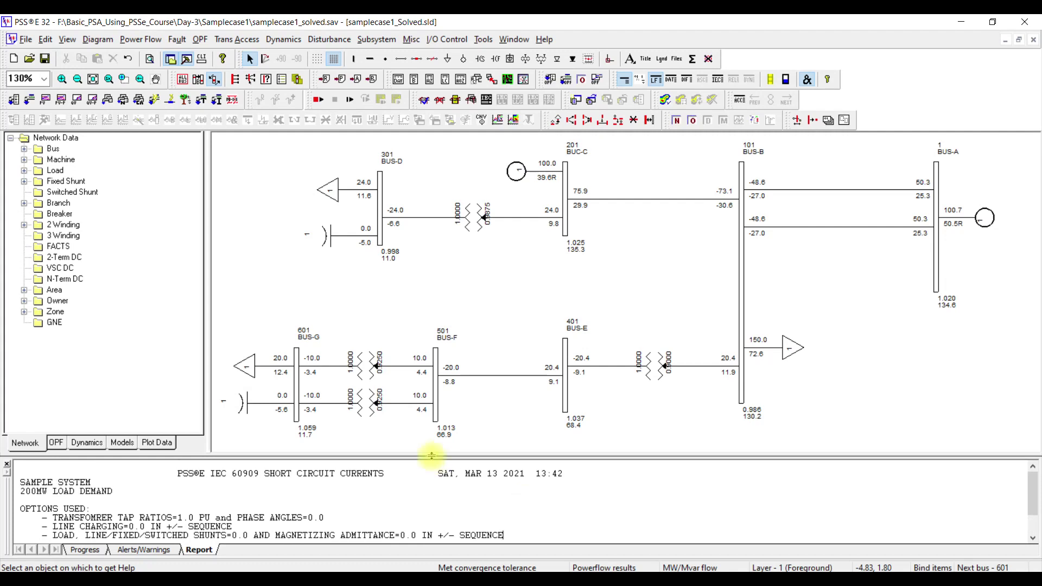
left_click_drag(176, 473, 383, 475)
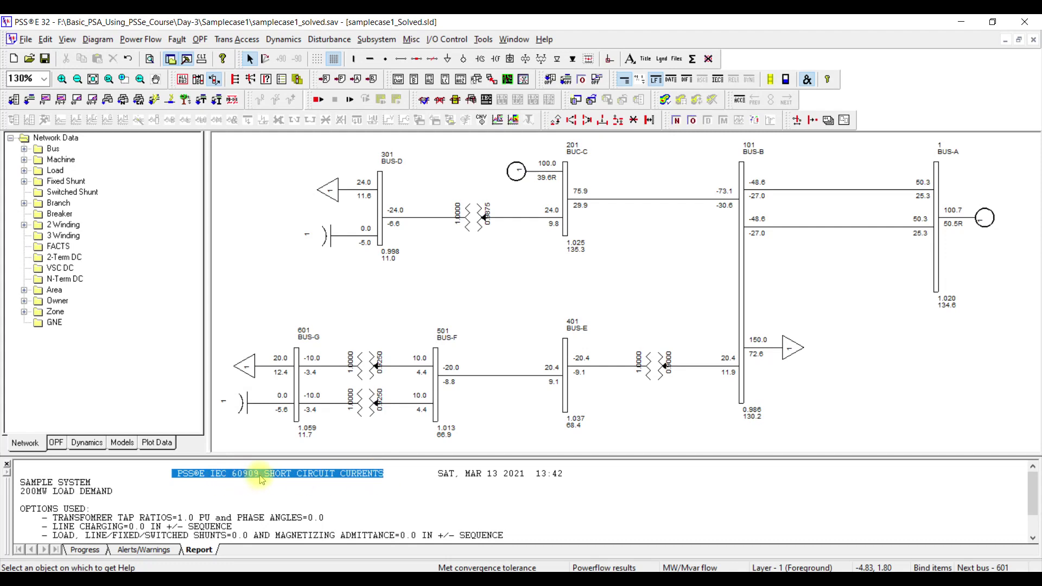
left_click_drag(20, 482, 116, 492)
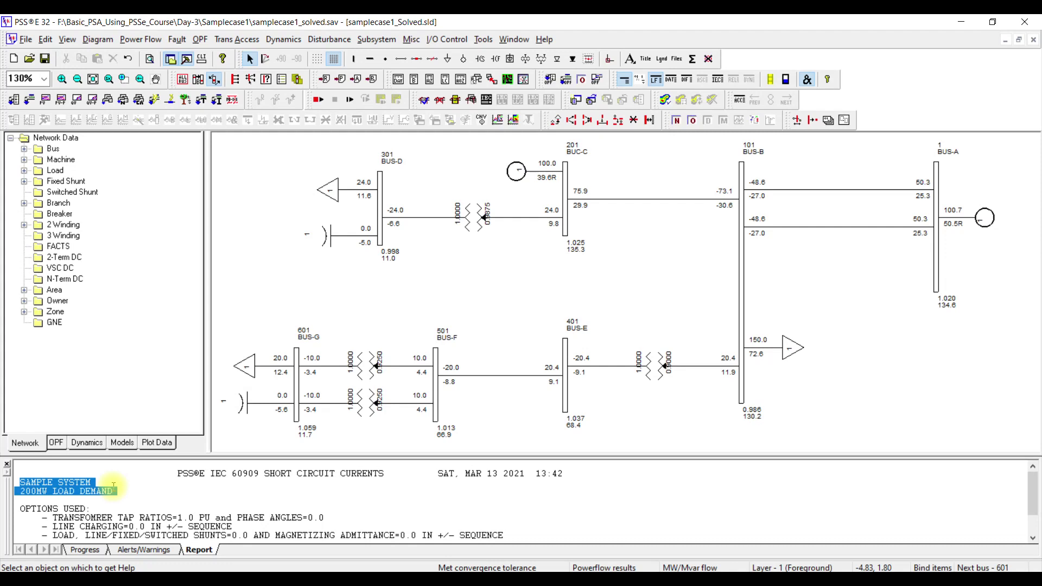
left_click(142, 490)
scroll(149, 495, "down", 1)
scroll(149, 495, "down", 2)
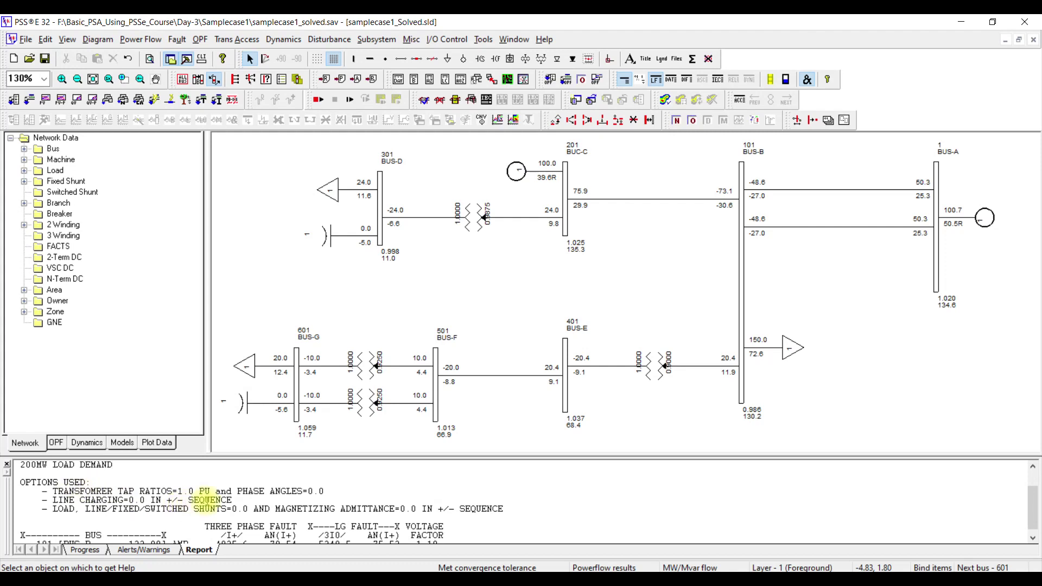
scroll(208, 500, "down", 1)
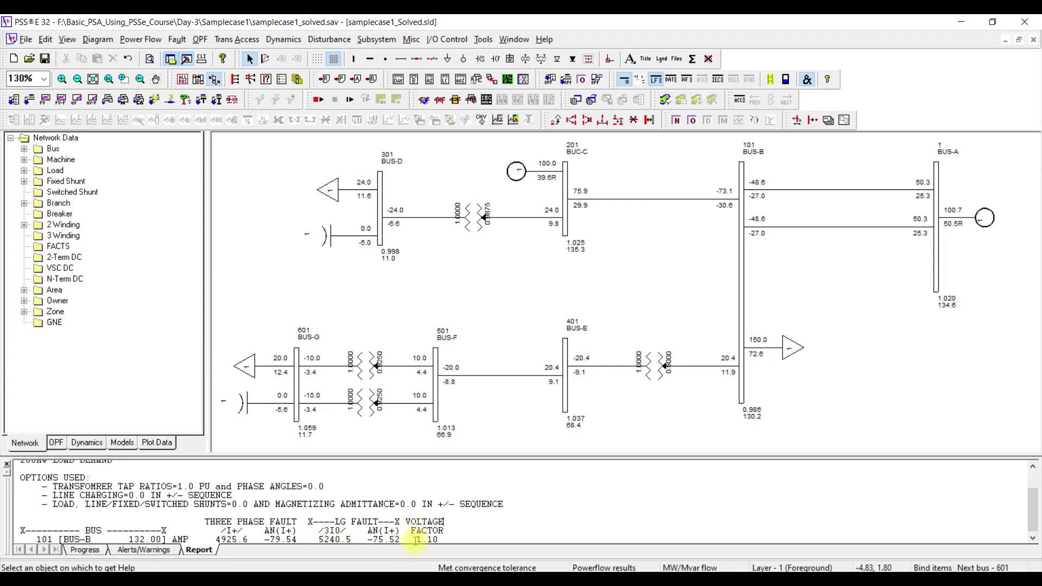
left_click_drag(416, 539, 438, 539)
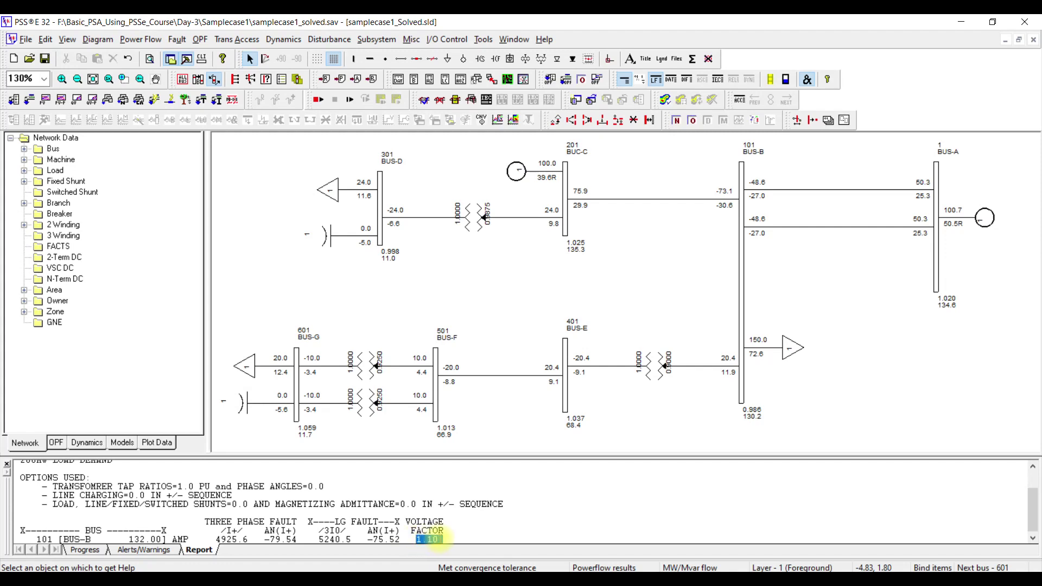
left_click(472, 526)
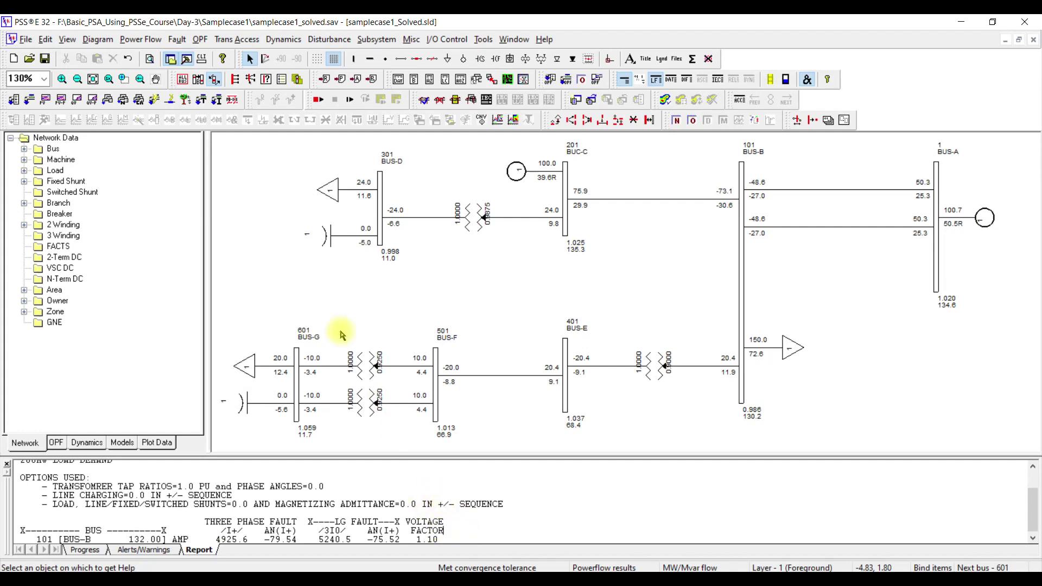
- Open the IEC 60909 fault calculation and set its output option to Total fault currents
left_click(177, 41)
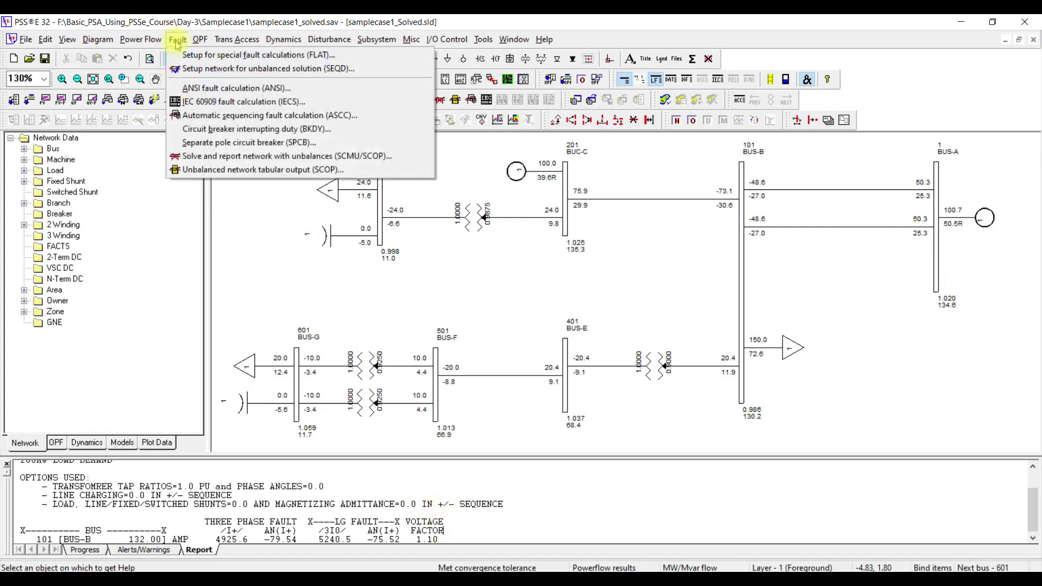
left_click(206, 104)
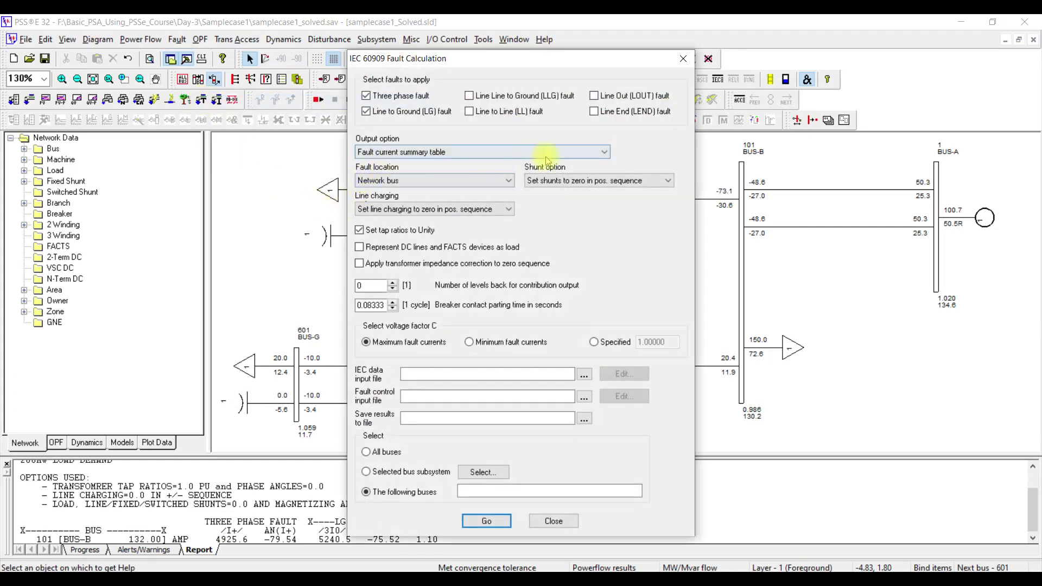
left_click(603, 152)
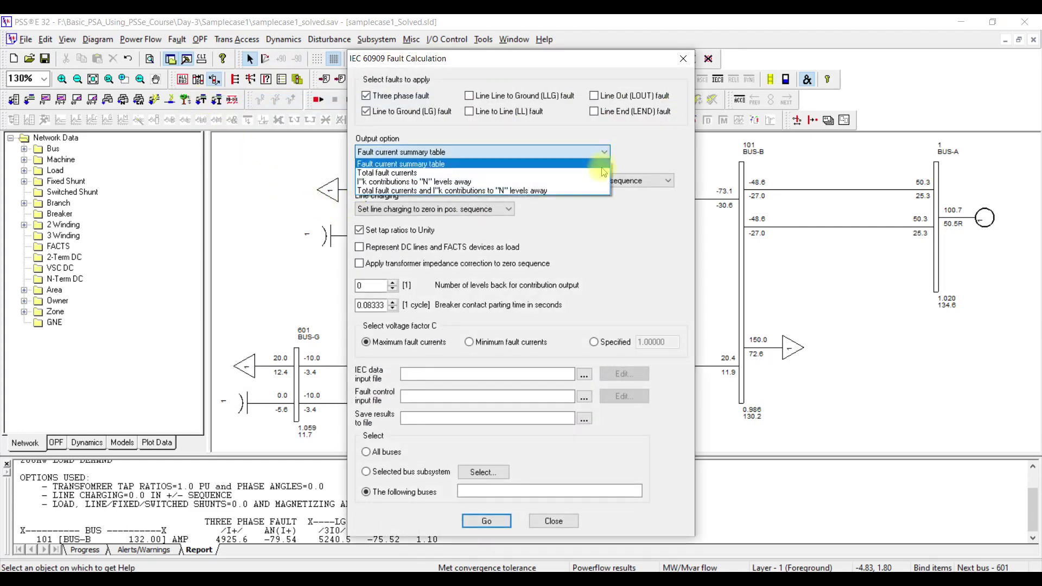
left_click(604, 172)
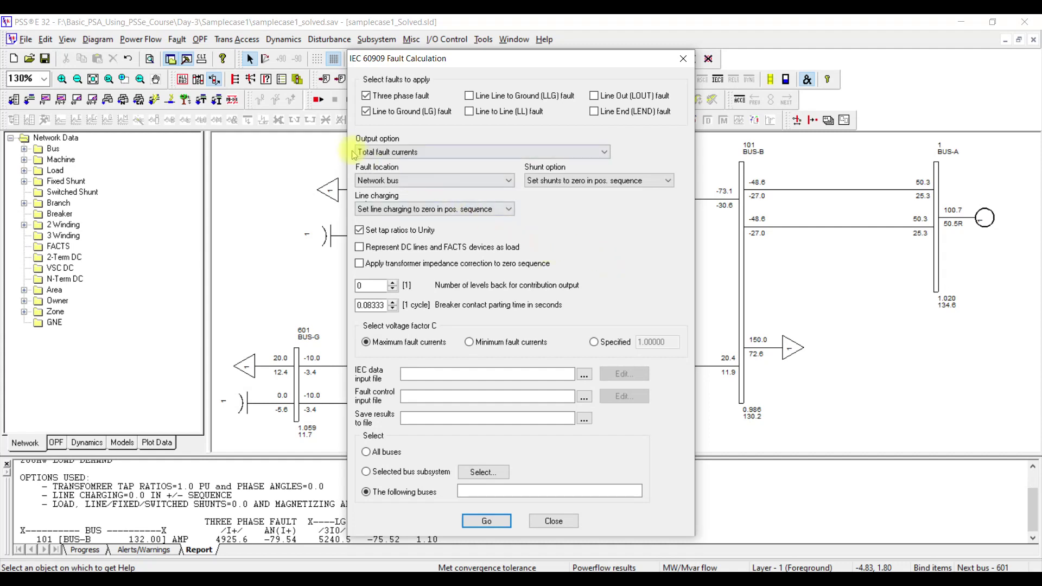
- Run the IEC 60909 fault calculation with bus 101 as the faulted bus and close its dialog
left_click(505, 492)
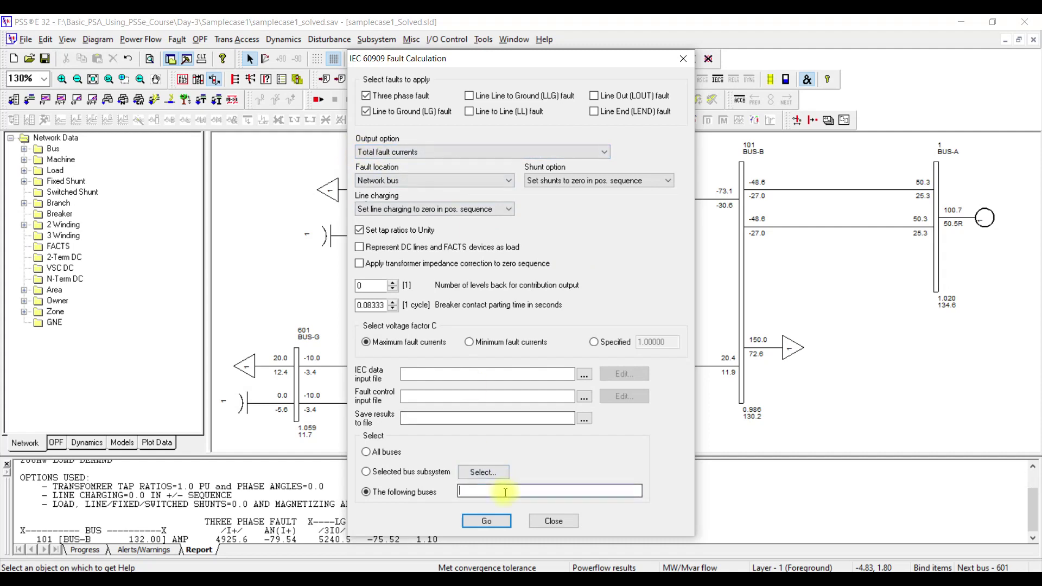
type("101")
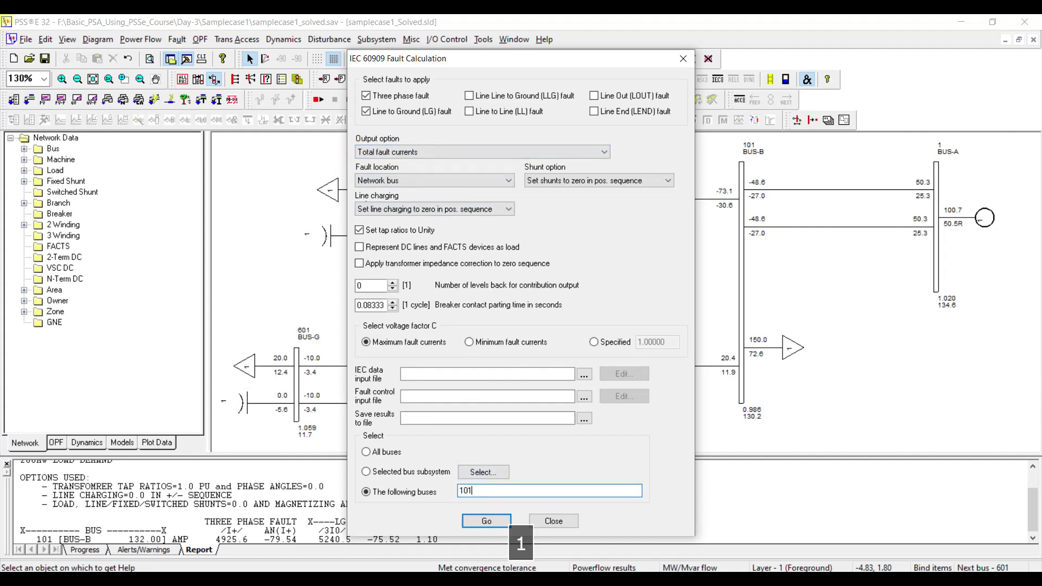
left_click(494, 521)
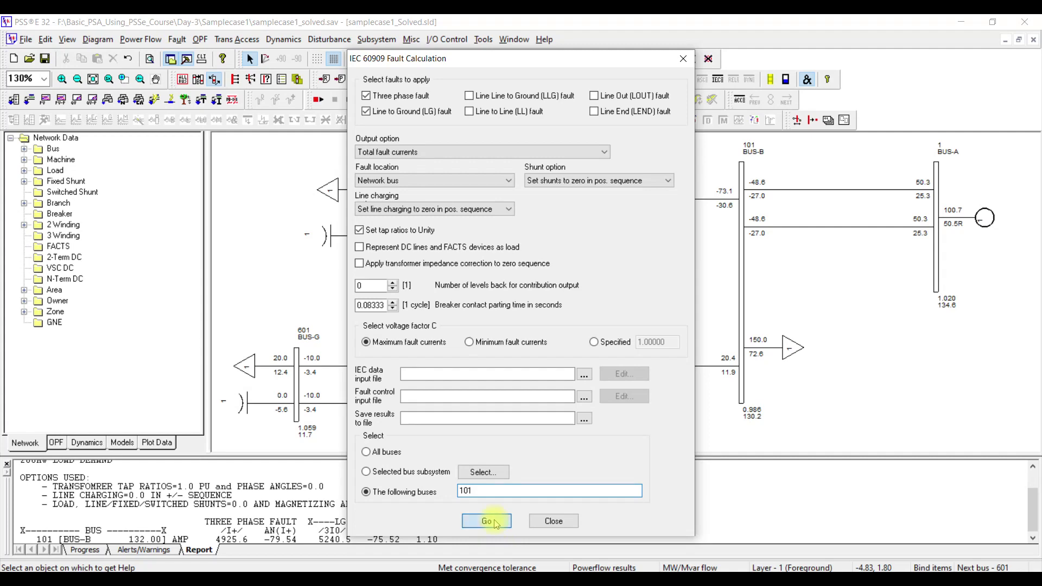
left_click(546, 523)
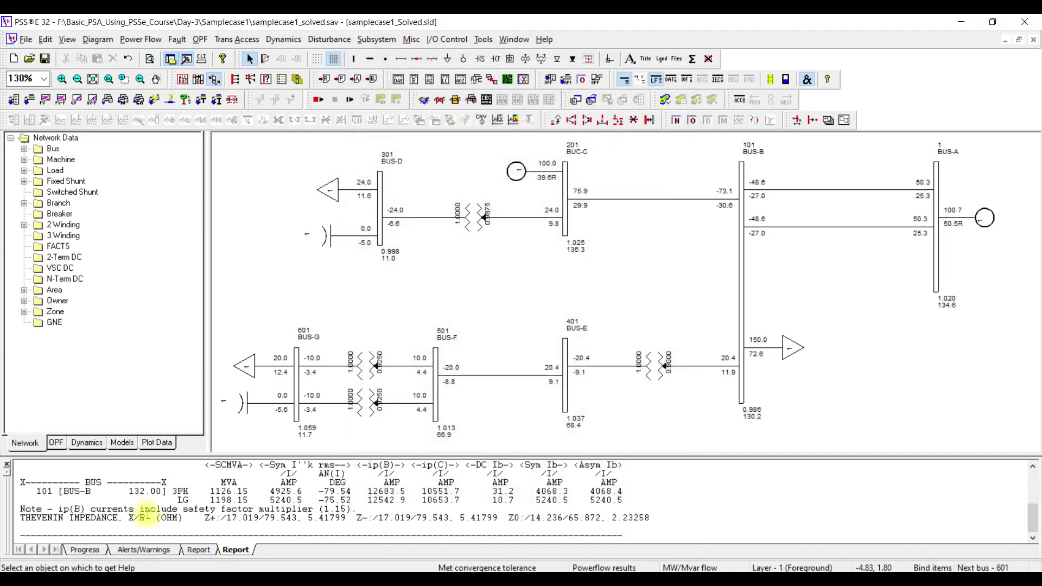
- Copy the full text of the total fault currents report, from its title through the Thevenin impedance and closing line
scroll(147, 514, "up", 3)
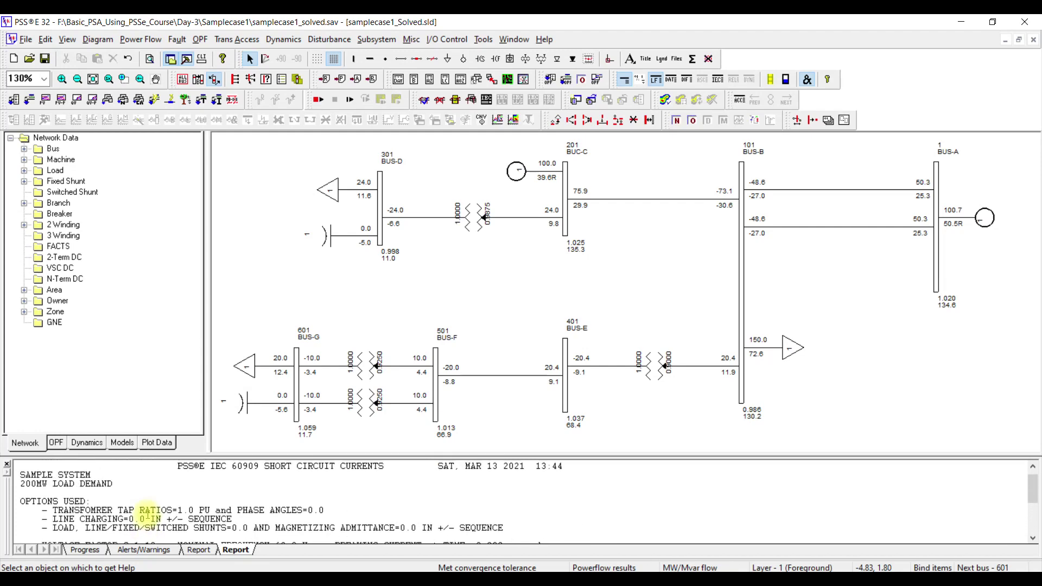
scroll(148, 514, "down", 3)
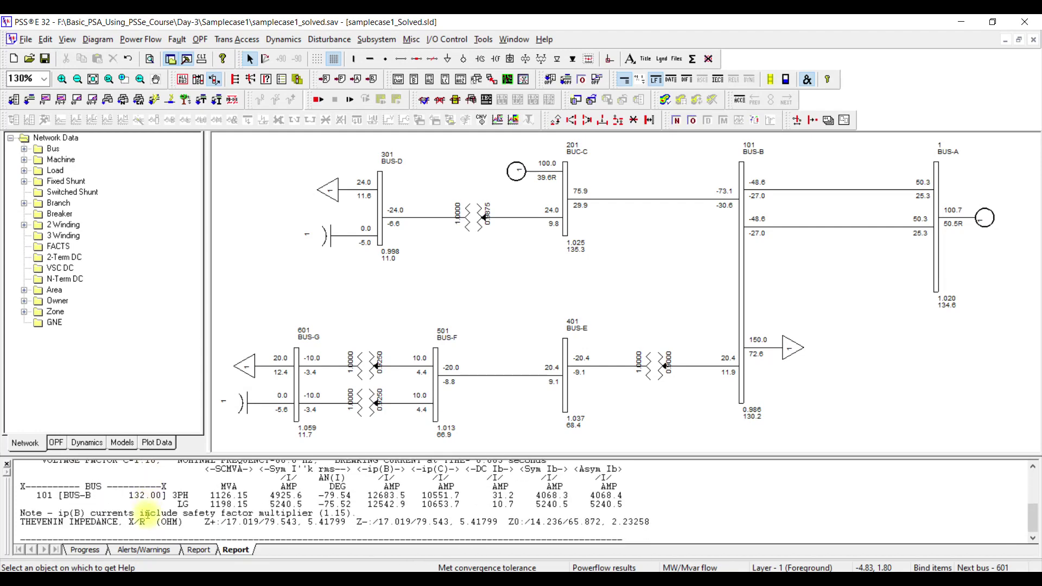
scroll(147, 515, "up", 5)
left_click_drag(179, 474, 625, 537)
right_click(515, 491)
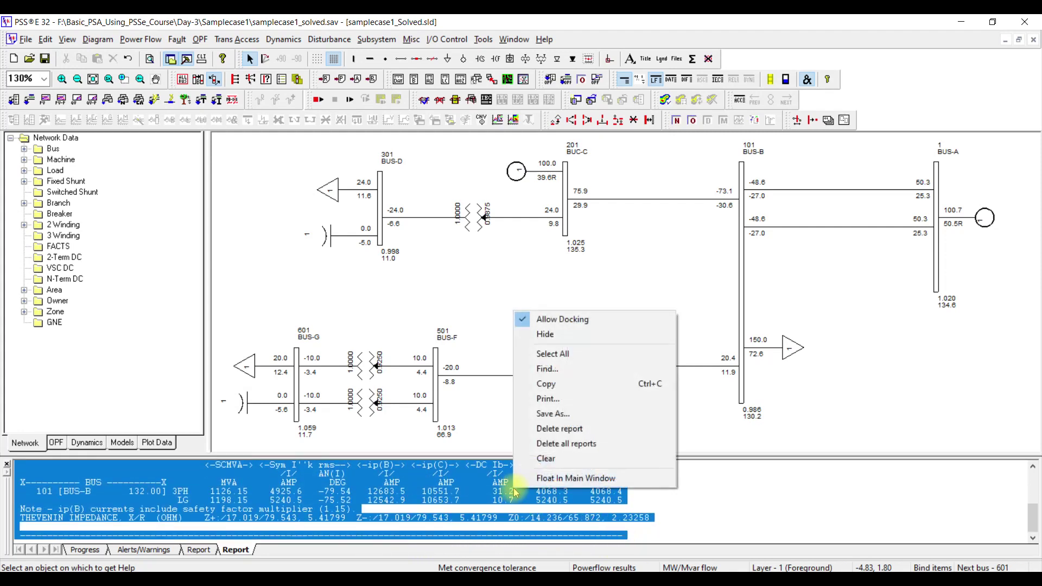
left_click(545, 384)
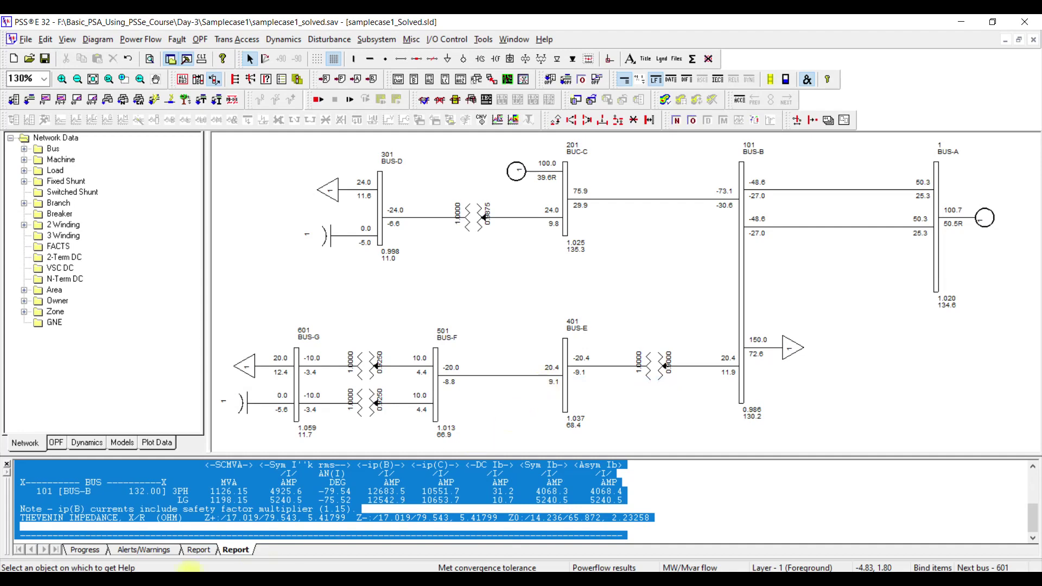
- Switch to a new Notepad document, maximize its window and paste the copied short circuit report into it
key("super+s")
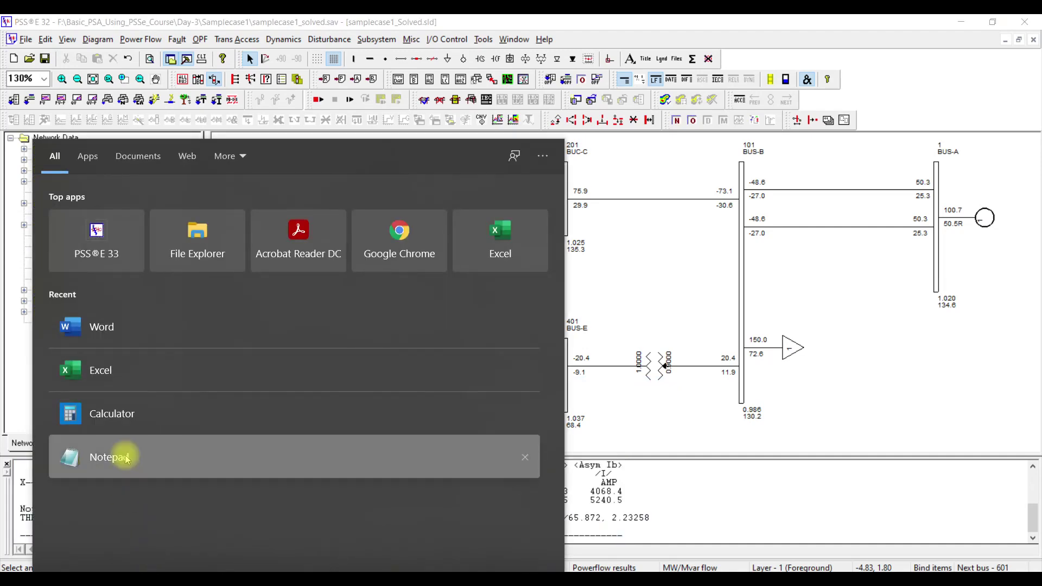
left_click(126, 458)
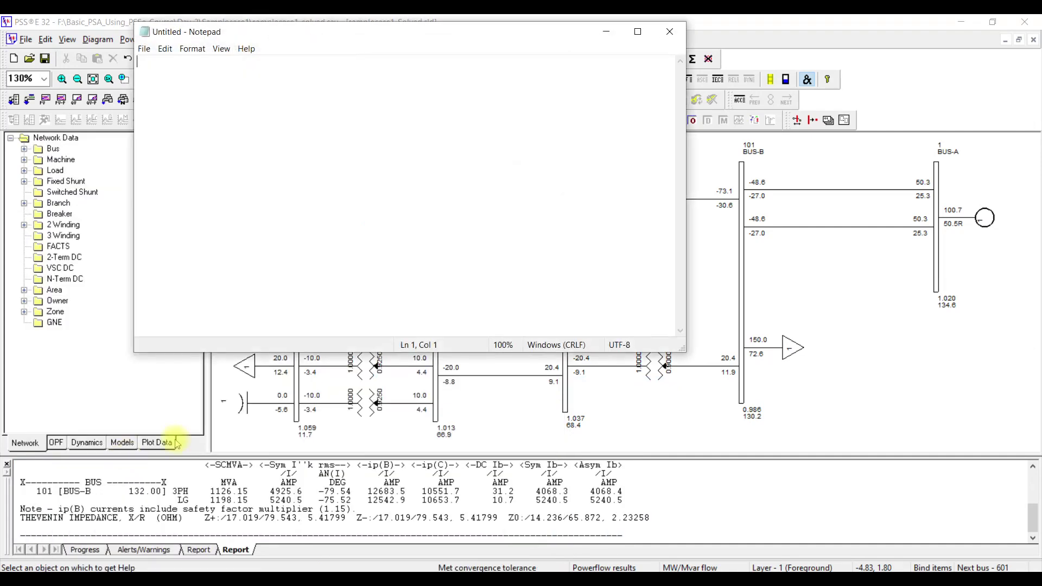
double_click(457, 31)
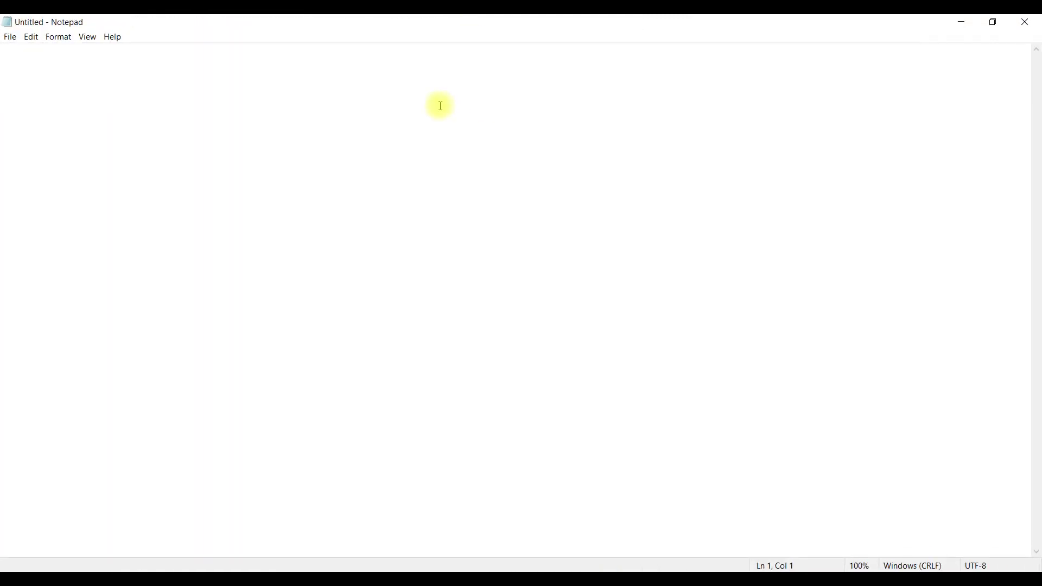
key("ctrl+v")
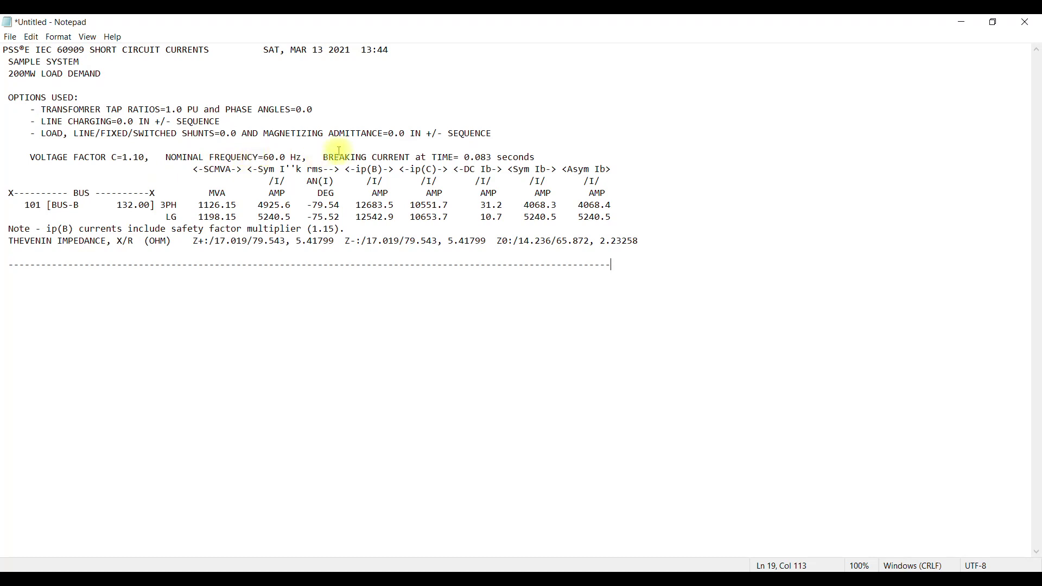
- Examine the breaking current time and the asymmetrical breaking current column for bus 101 in the pasted report
left_click_drag(537, 158, 467, 156)
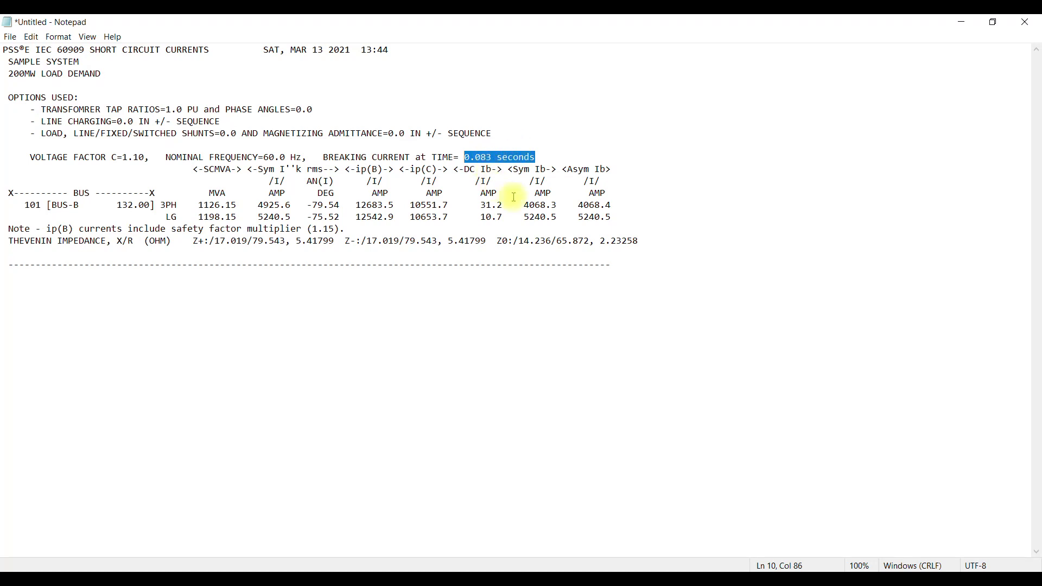
left_click(607, 205)
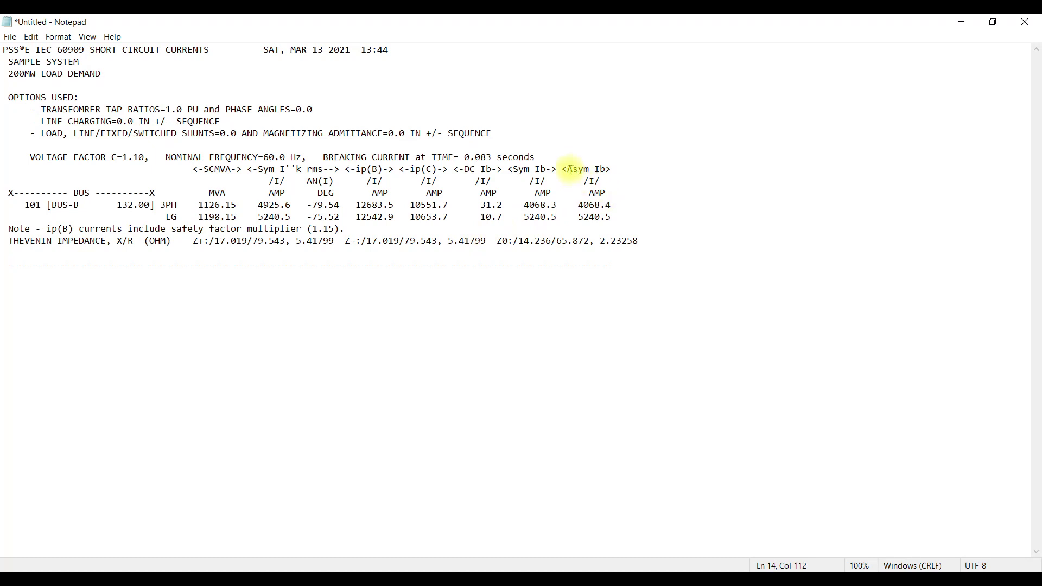
left_click_drag(563, 170, 593, 202)
left_click(591, 179)
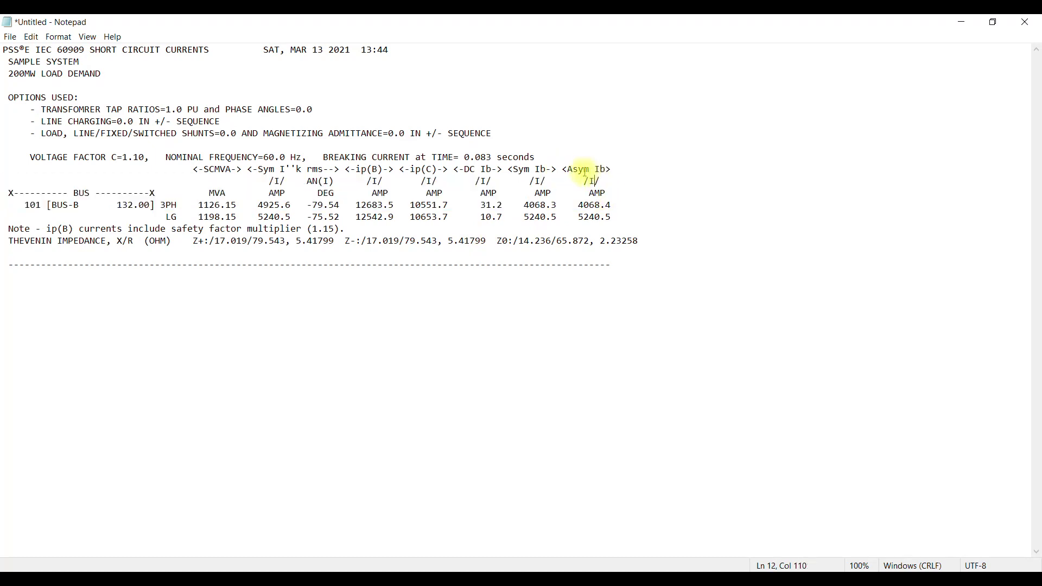